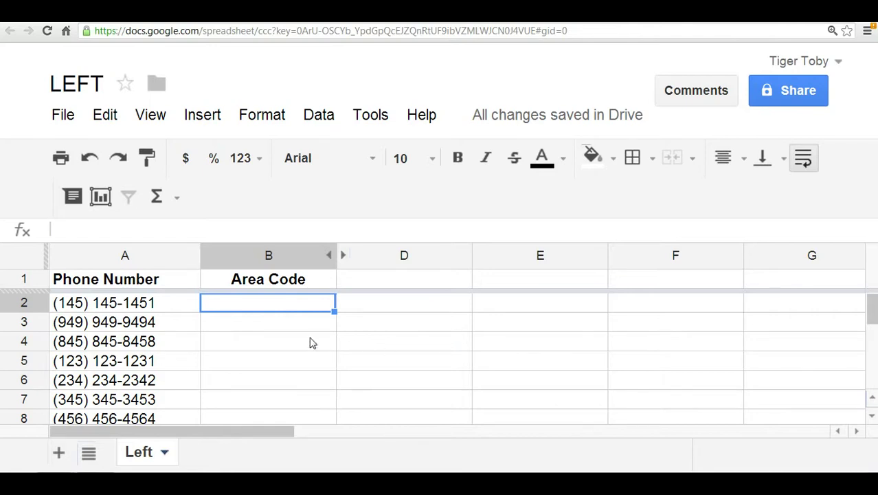
Enter the first phone number's area code in cell B2 as the text '(145), with a leading apostrophe.
left_click(144, 256)
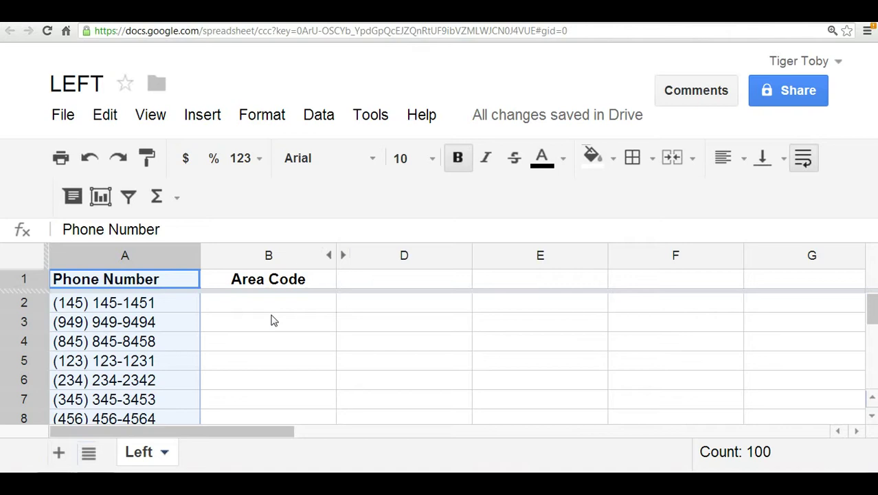
left_click(265, 324)
left_click(173, 309)
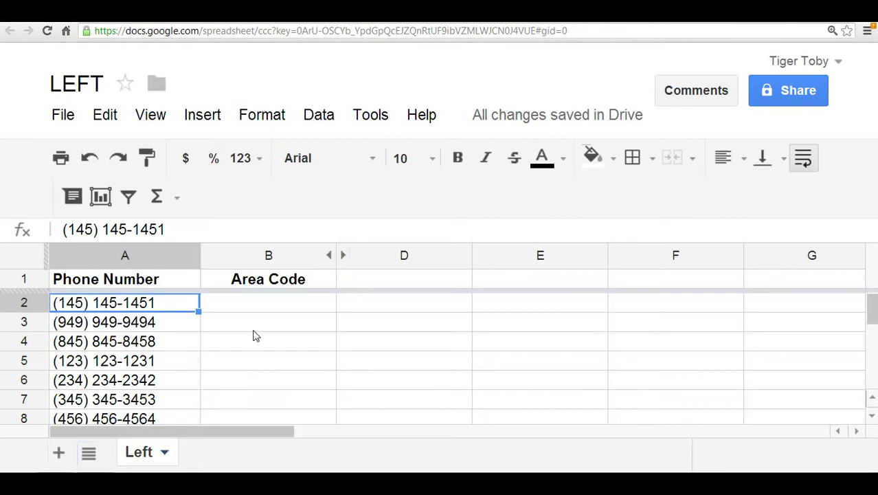
left_click(261, 309)
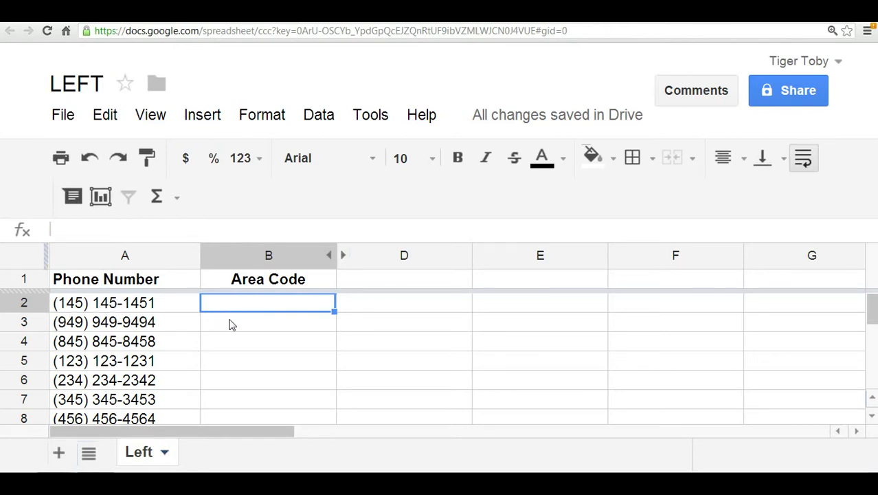
type("'")
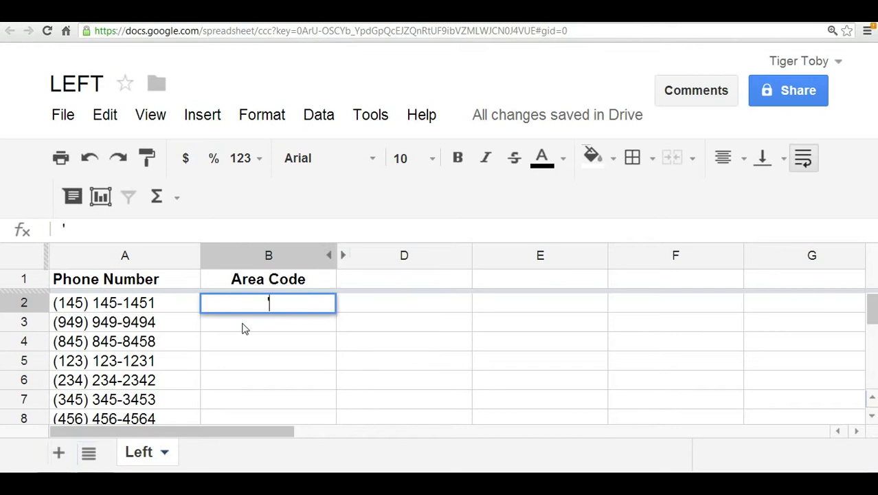
type("(145)")
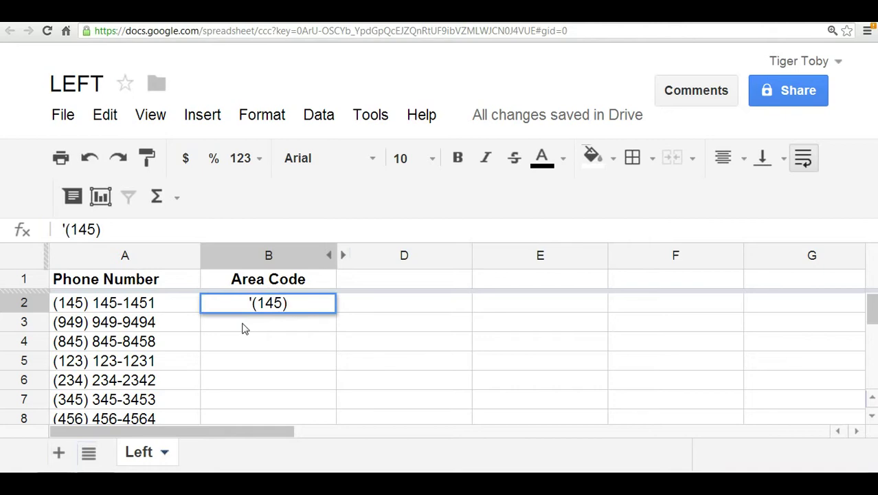
key("Return")
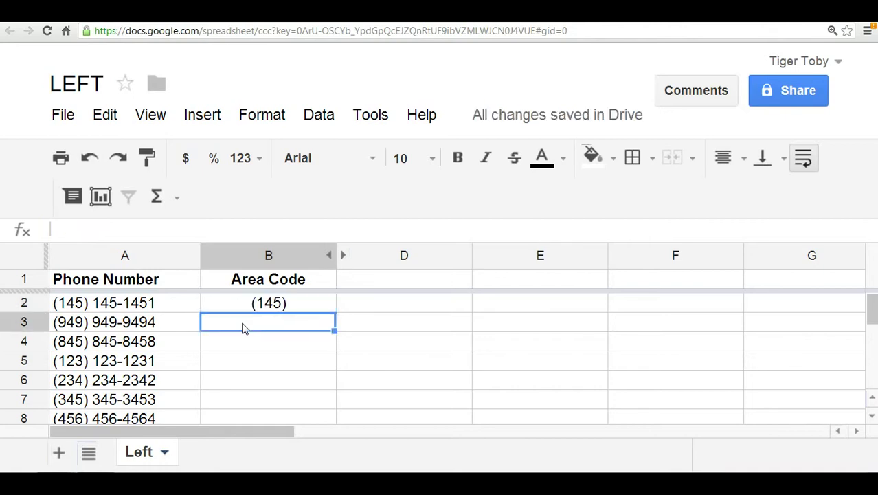
Remove the leading apostrophe from the area code entry in cell B2.
key("Up")
key("Return")
key("Left")
key("Left")
key("Left")
key("Left")
key("Left")
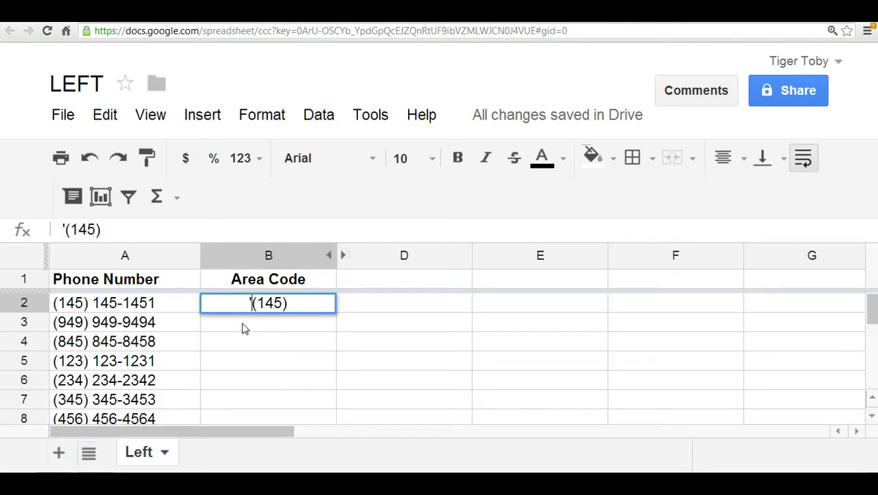
key("BackSpace")
key("Return")
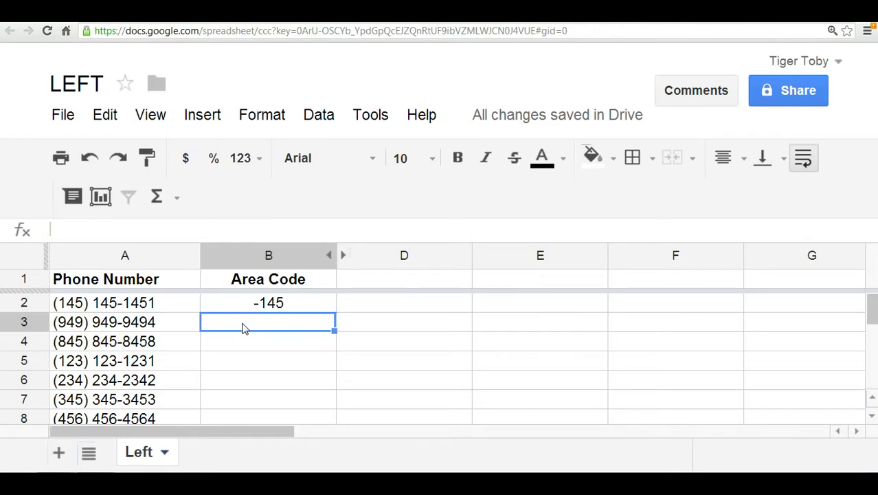
Change the entry in cell B2 to the text '(145), with the apostrophe and both parentheses.
key("Up")
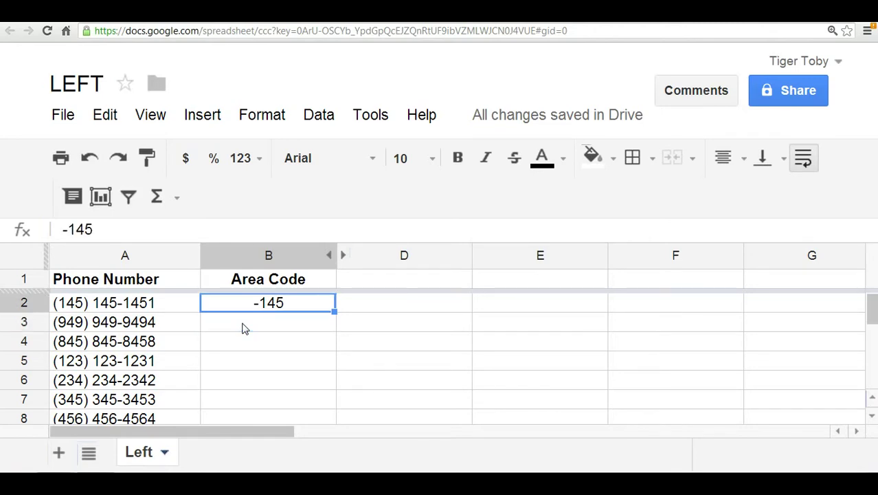
key("Return")
key("Left")
key("Left")
key("Left")
key("BackSpace")
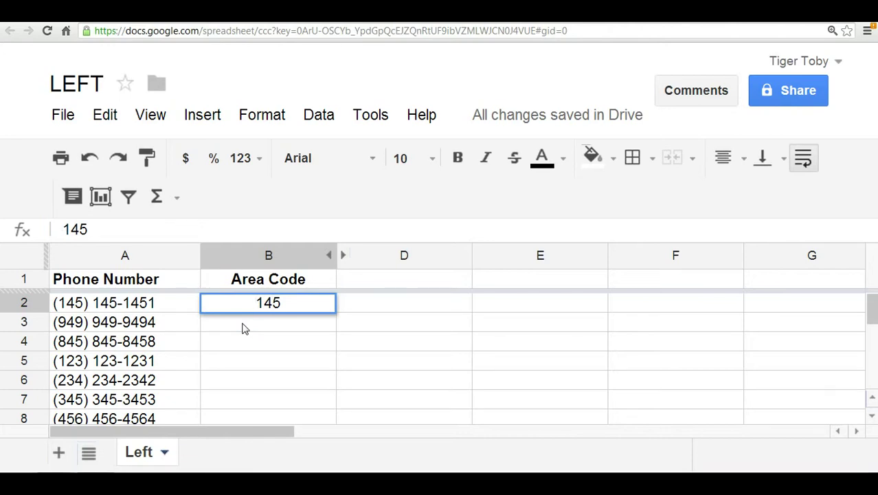
type("'(")
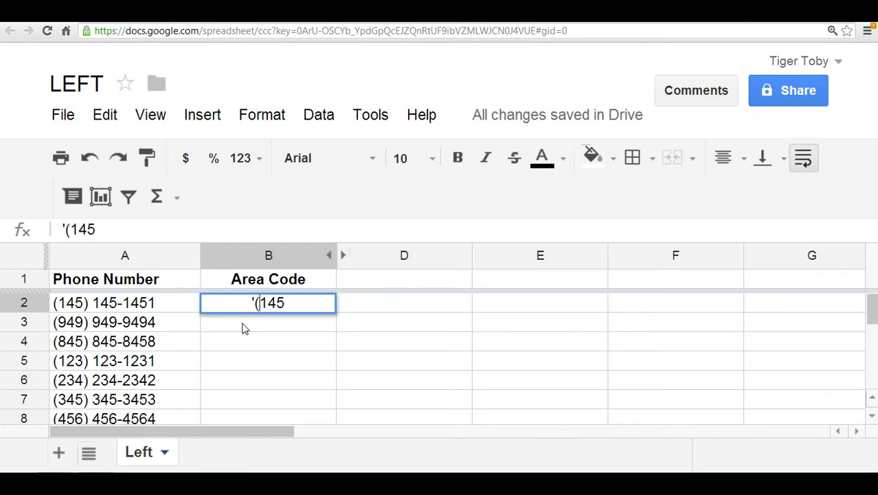
key("Right")
key("Right")
key("Right")
type(")")
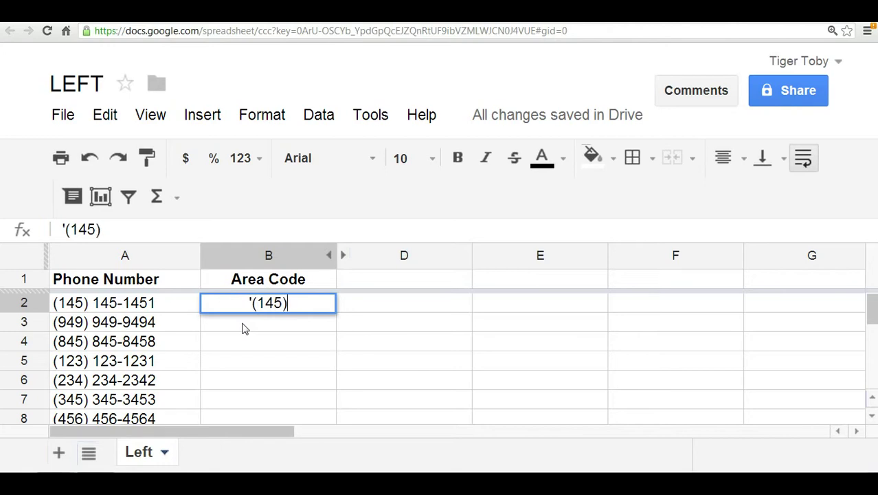
key("Return")
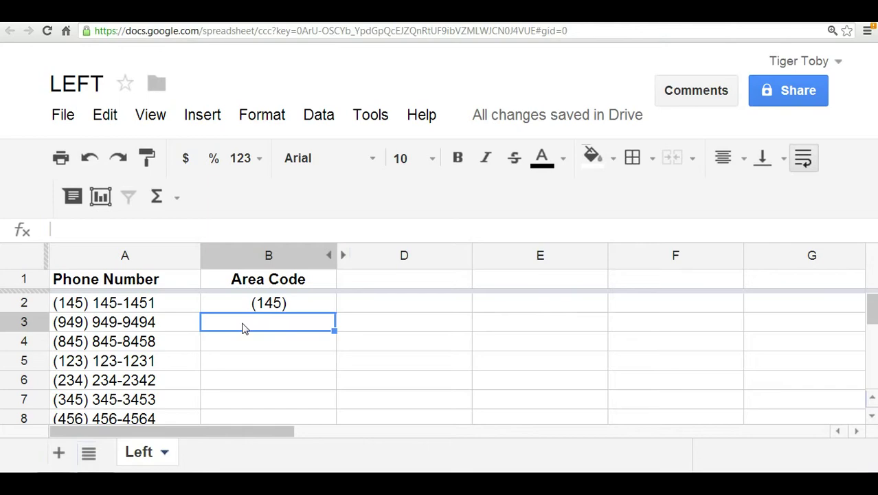
Look through the whole Phone Number list and return to its first rows.
scroll(184, 341, "down", 3)
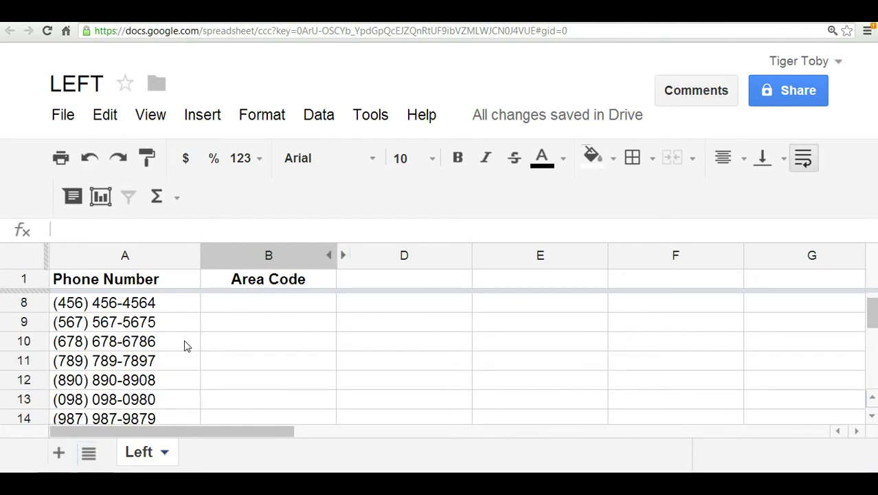
scroll(185, 340, "down", 7)
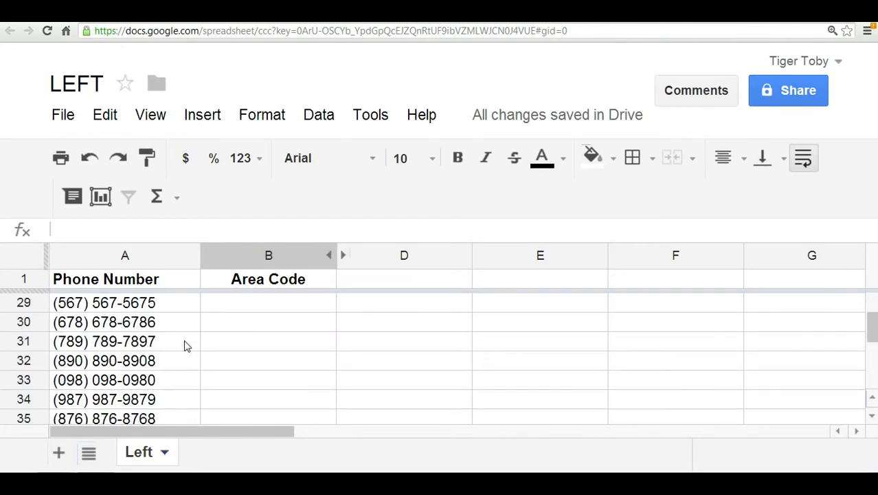
scroll(184, 341, "down", 8)
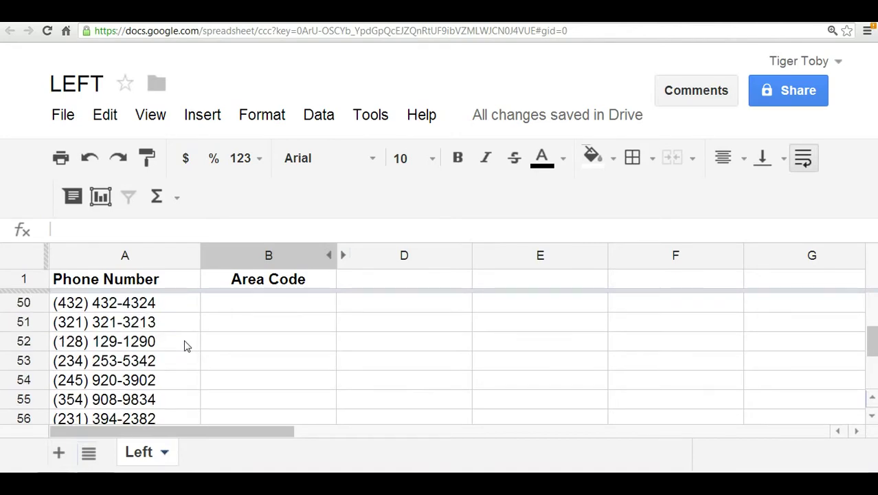
scroll(184, 344, "down", 11)
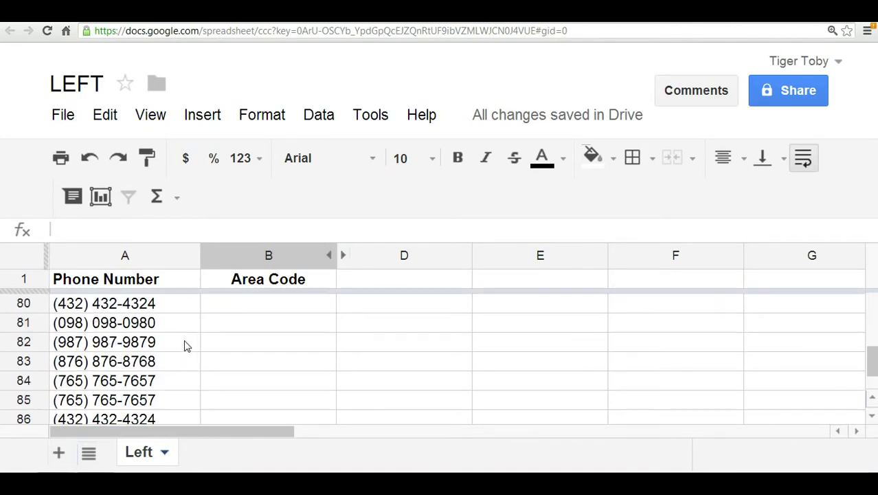
scroll(184, 345, "down", 3)
scroll(184, 344, "up", 8)
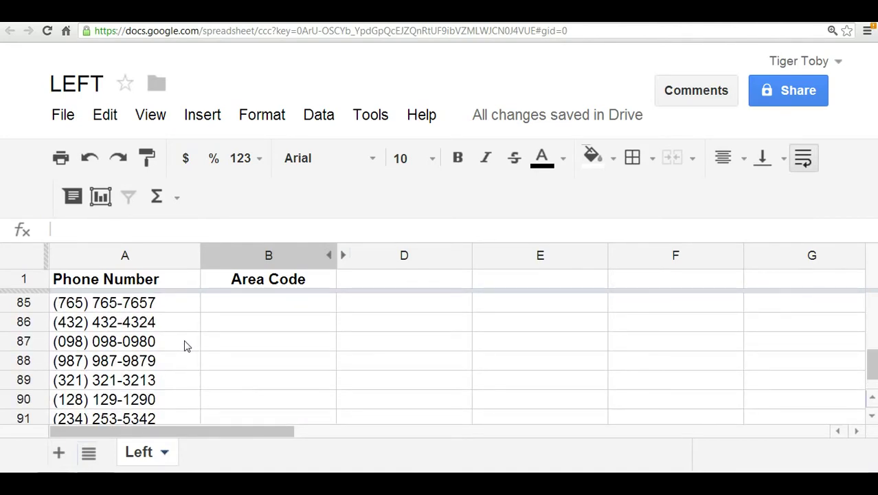
scroll(184, 345, "up", 16)
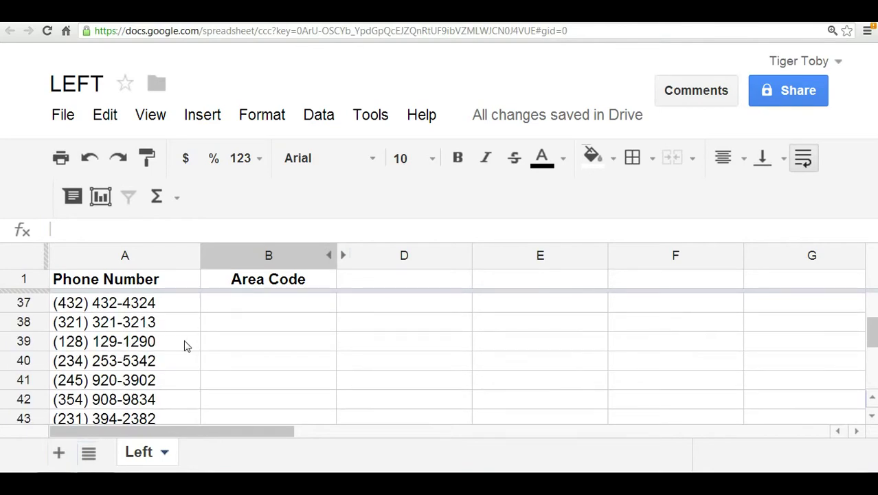
scroll(184, 345, "up", 8)
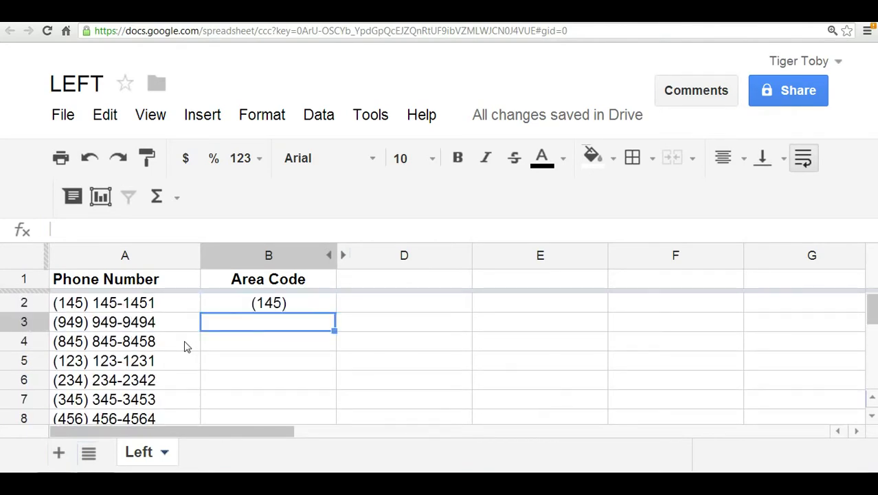
Clear cell B2 and enter the formula =left(A2, 5) to extract the area code from the phone number.
left_click(275, 309)
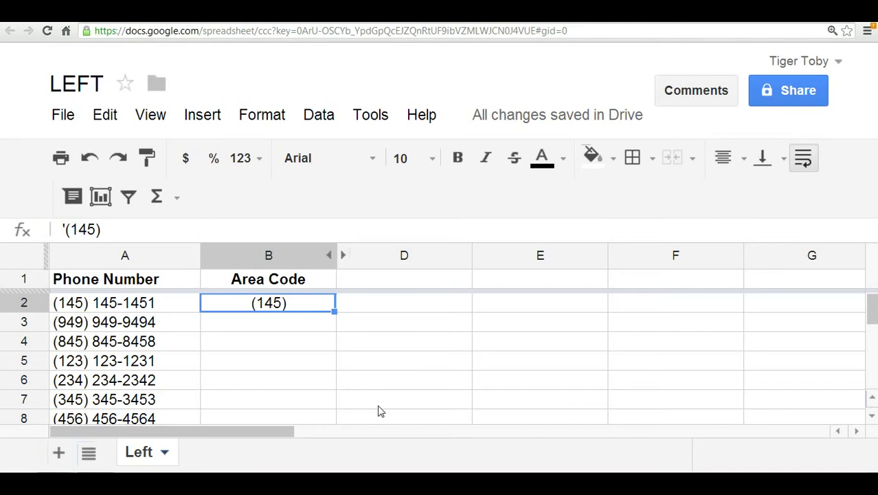
key("BackSpace")
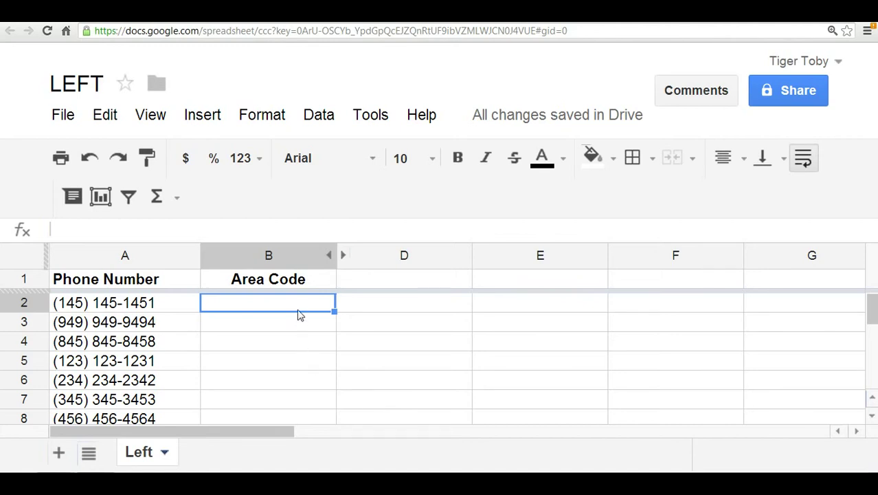
type("=")
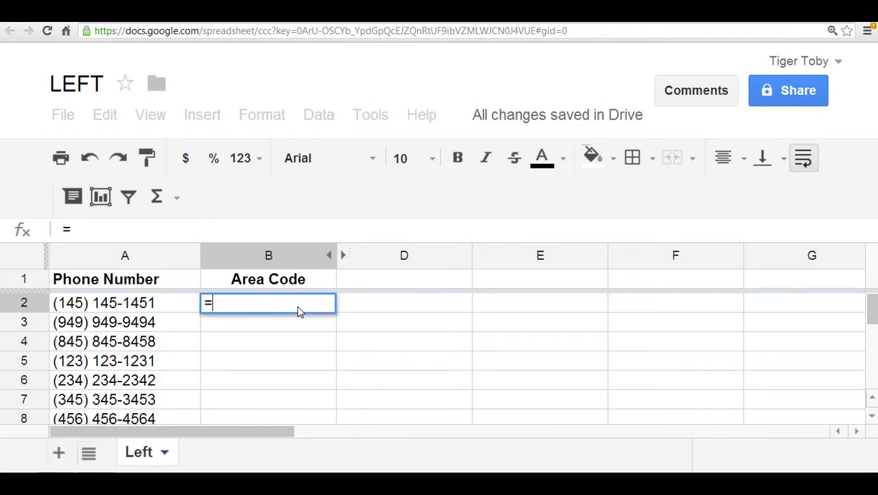
type("left")
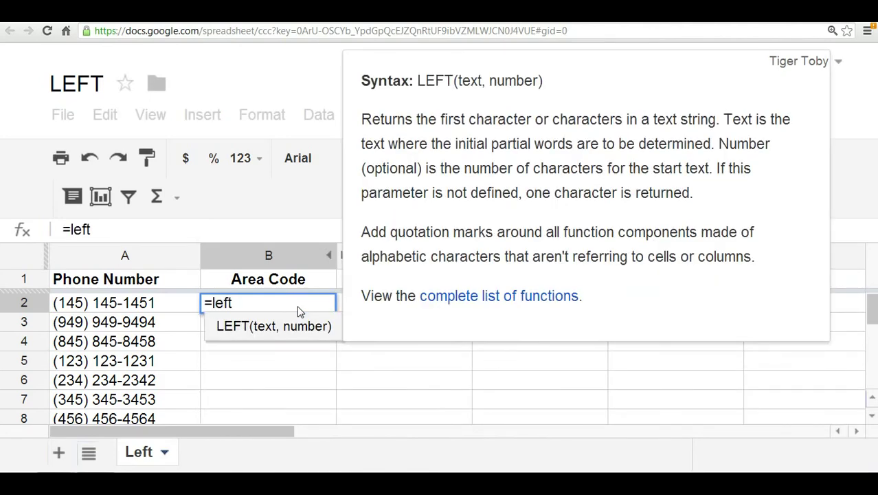
type("(")
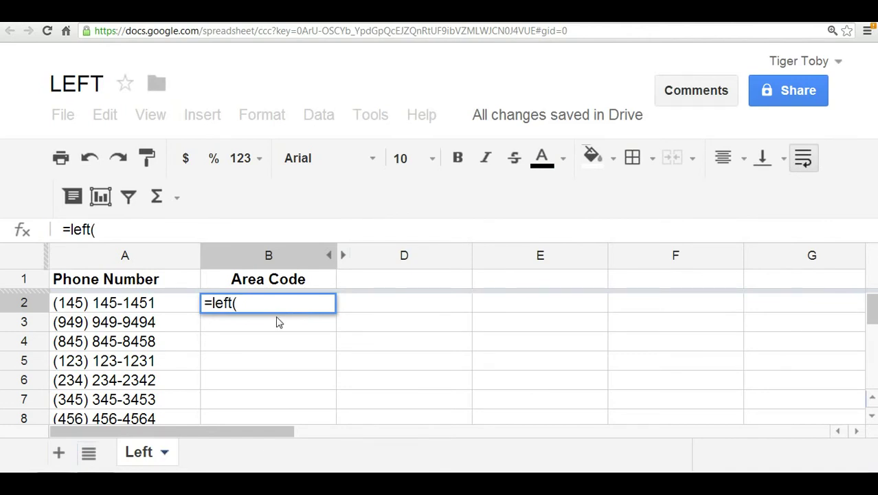
left_click(186, 305)
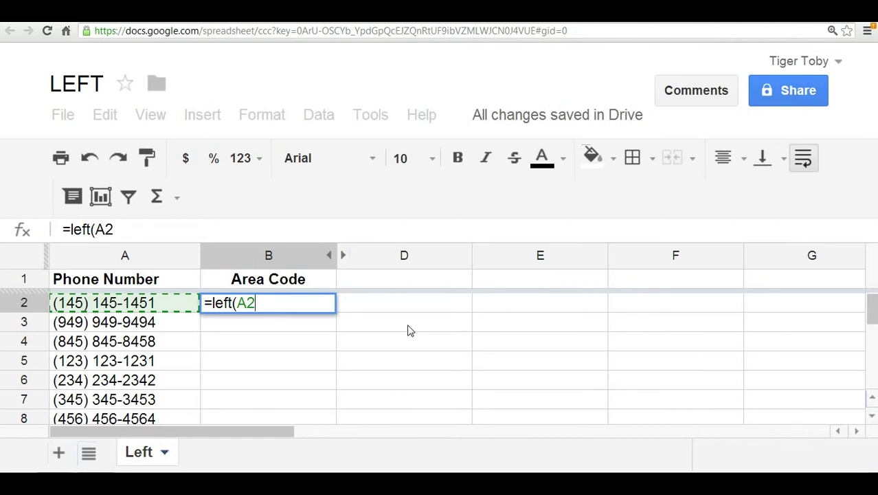
type(",")
type("5")
type(")")
key("Return")
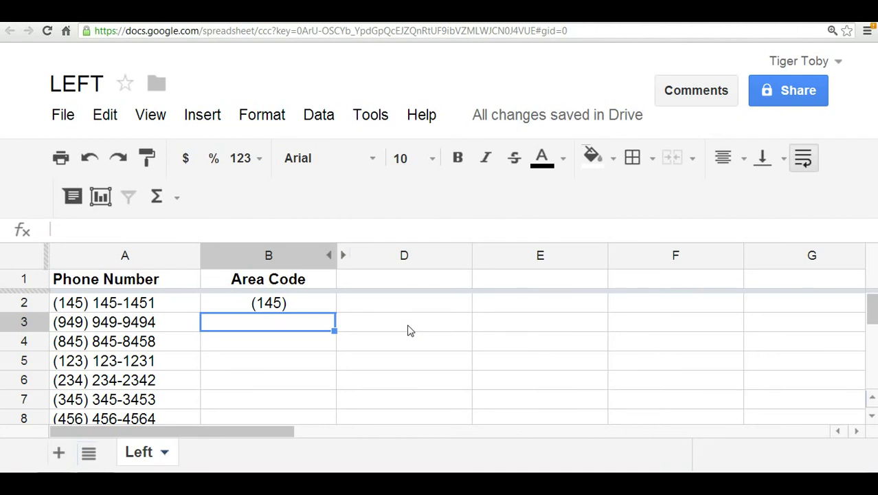
Copy the LEFT formula from cell B2 and paste it into the rest of the Area Code column, B3 through B100.
key("Up")
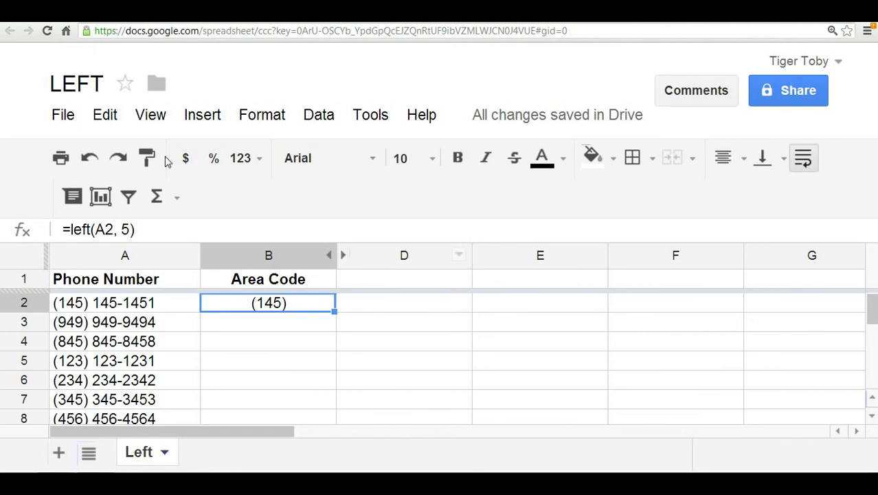
left_click(106, 117)
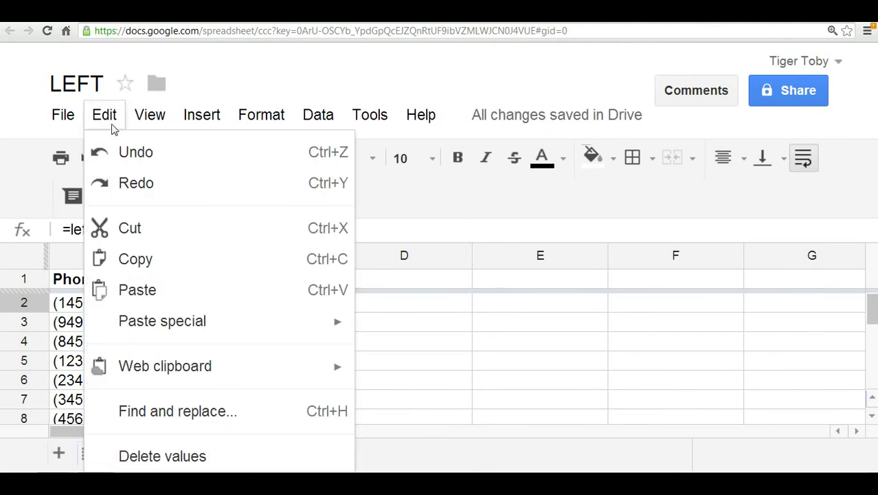
left_click(136, 257)
left_click(230, 324)
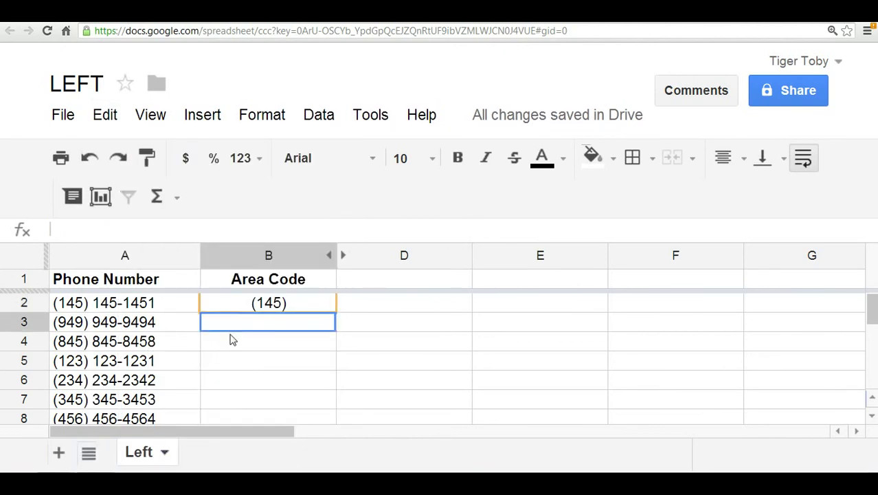
left_click_drag(232, 329, 235, 333)
key("ctrl+shift+Down")
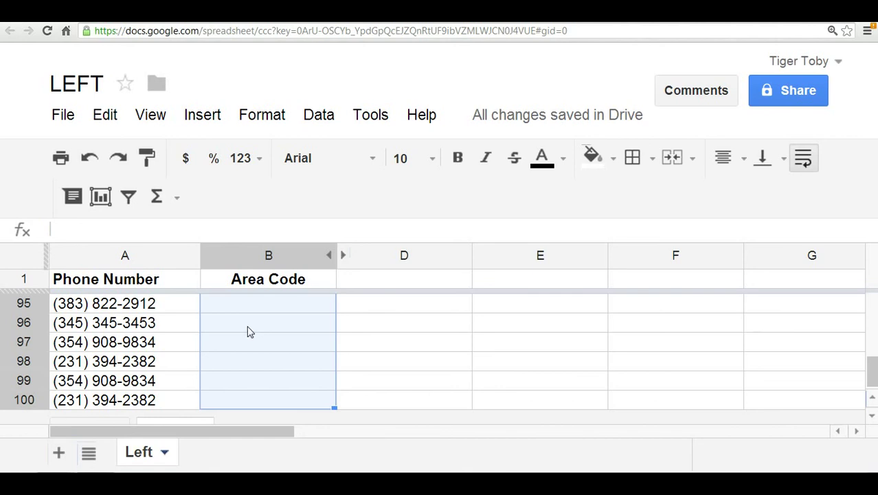
left_click(103, 118)
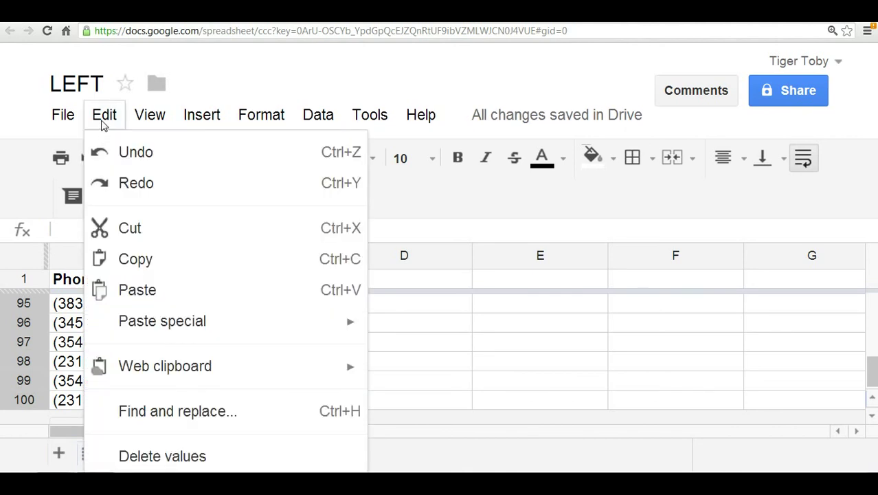
left_click(147, 300)
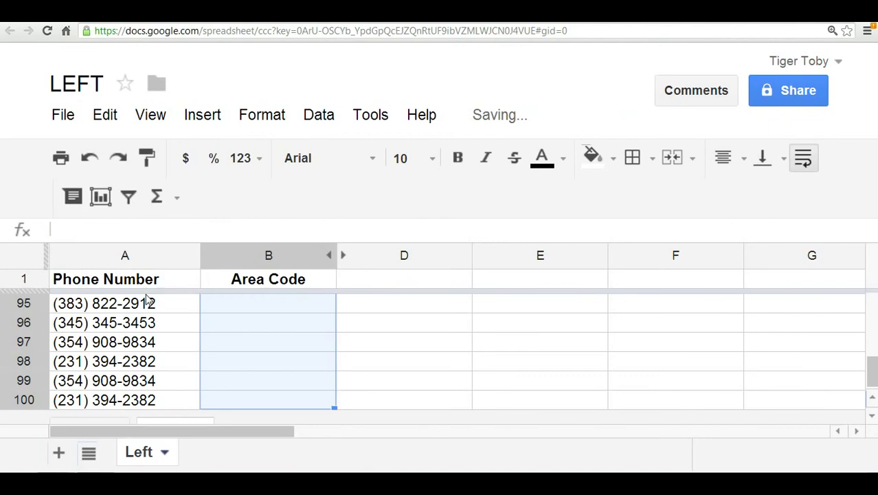
left_click(311, 376)
Check the filled area codes back to the first row, then unhide column C and select cell C2.
scroll(312, 376, "up", 9)
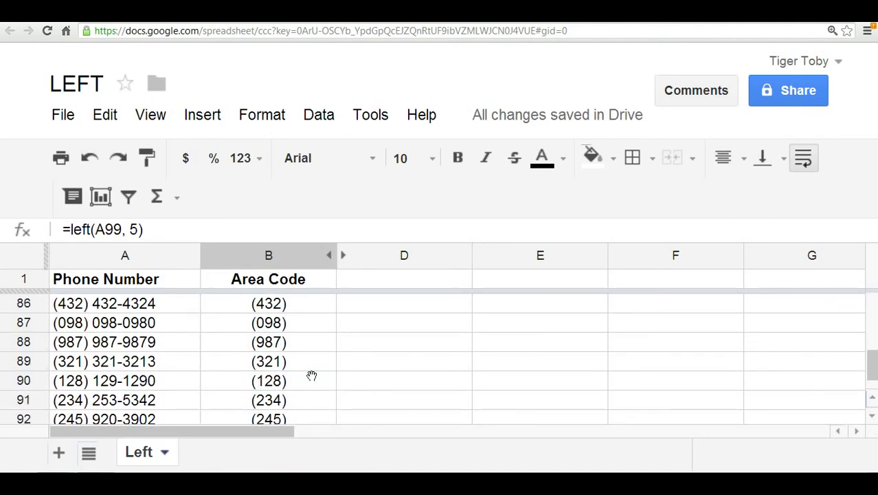
scroll(311, 380, "up", 15)
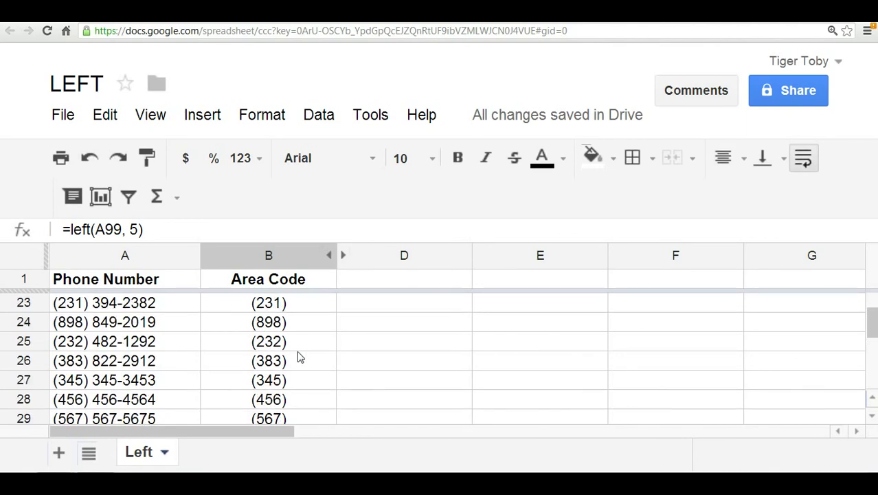
scroll(303, 357, "up", 7)
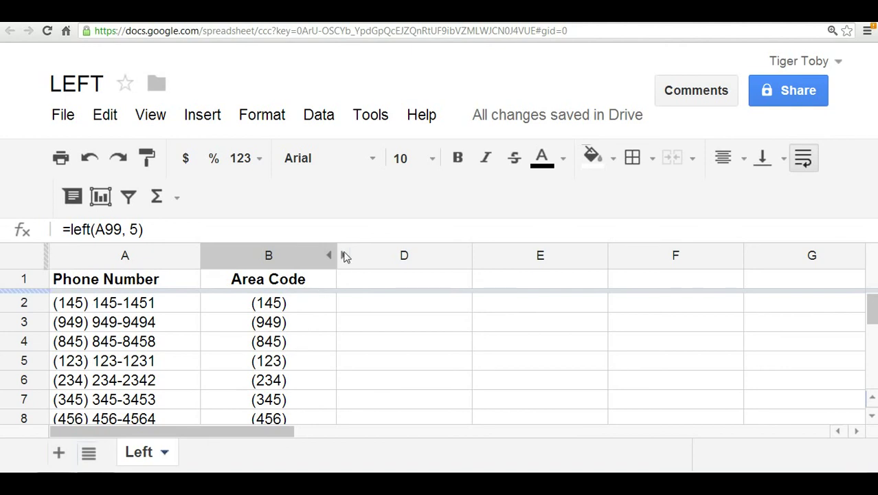
left_click(344, 255)
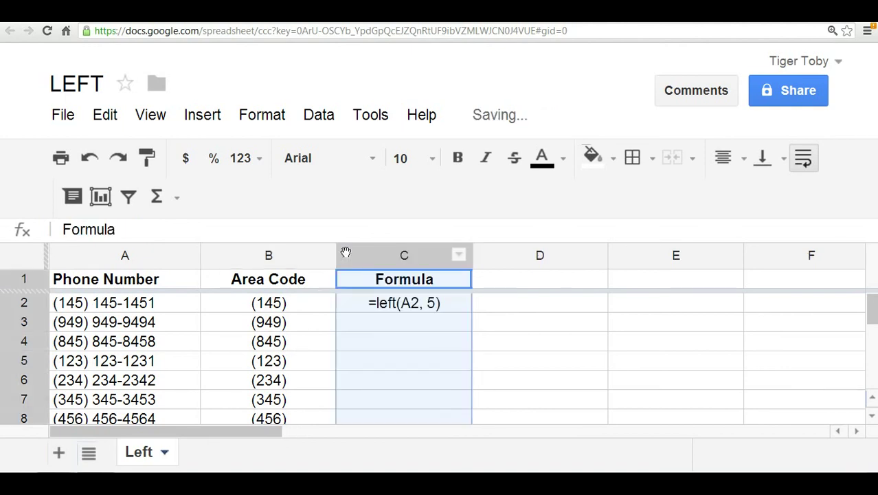
left_click(364, 304)
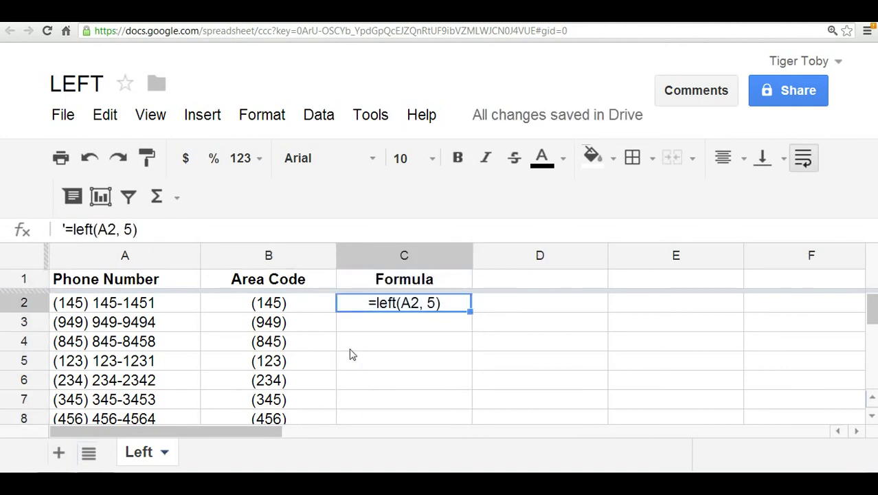